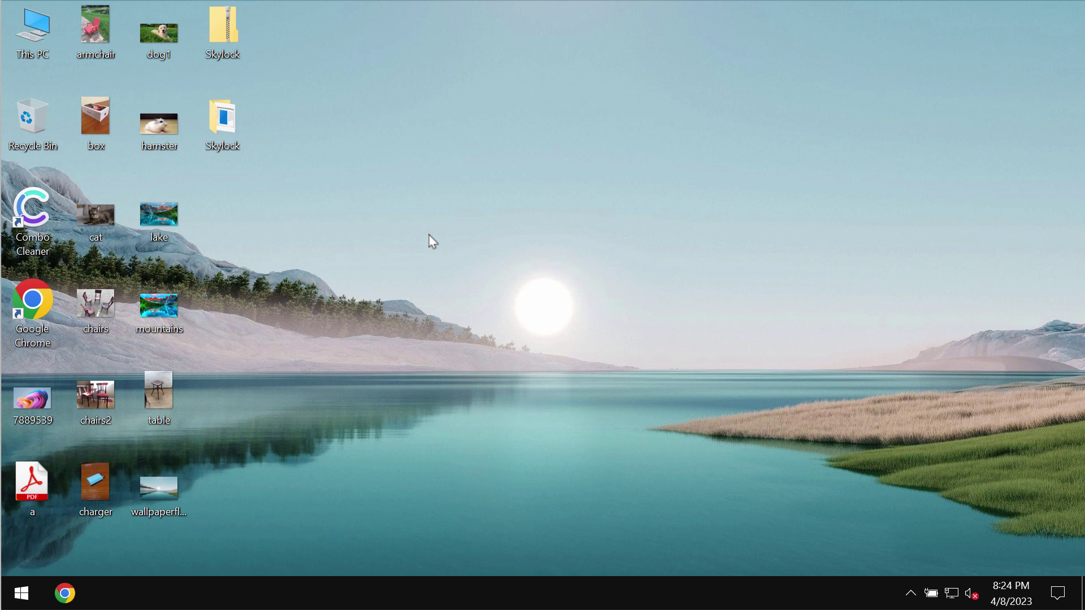
View the box and dog1 images in Windows Photo Viewer, closing each afterwards.
left_click(114, 123)
key("Return")
left_click(977, 55)
left_click(690, 213)
key("Return")
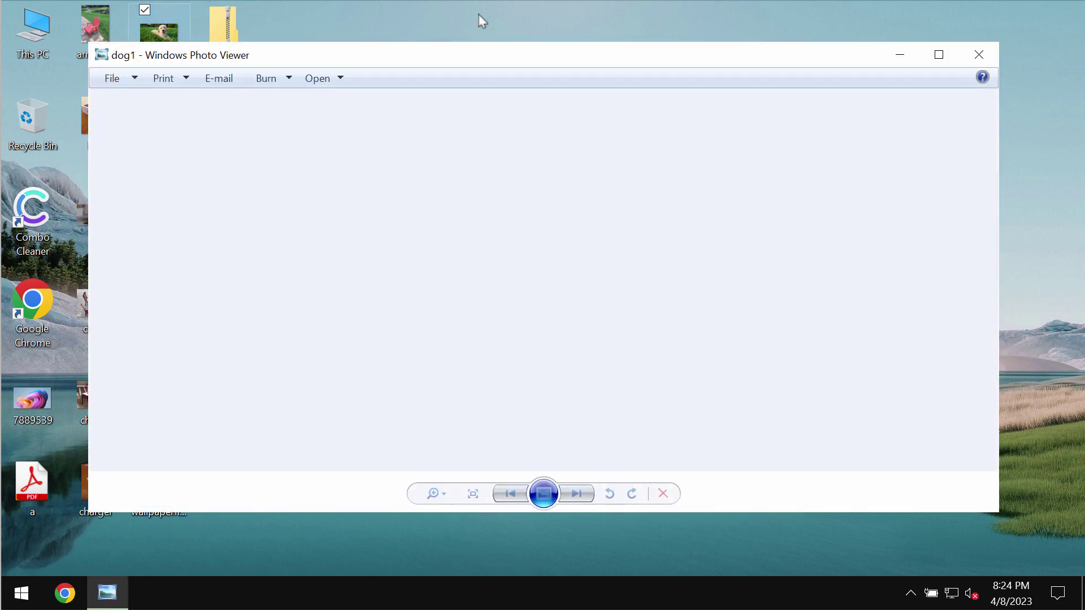
left_click(979, 54)
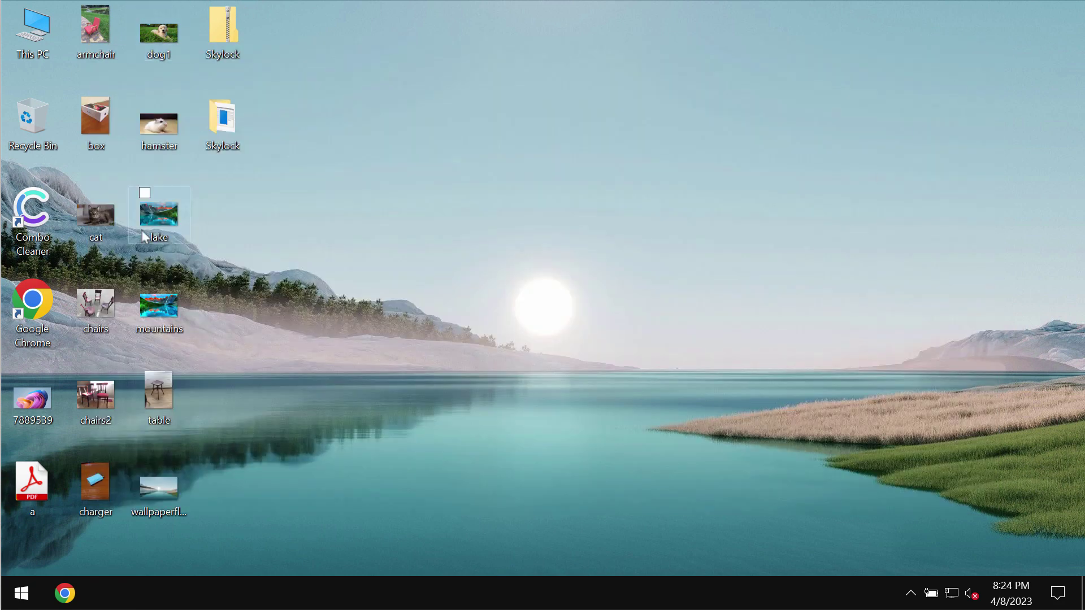
View the armchair, table and chairs images in Windows Photo Viewer, closing each afterwards.
double_click(97, 41)
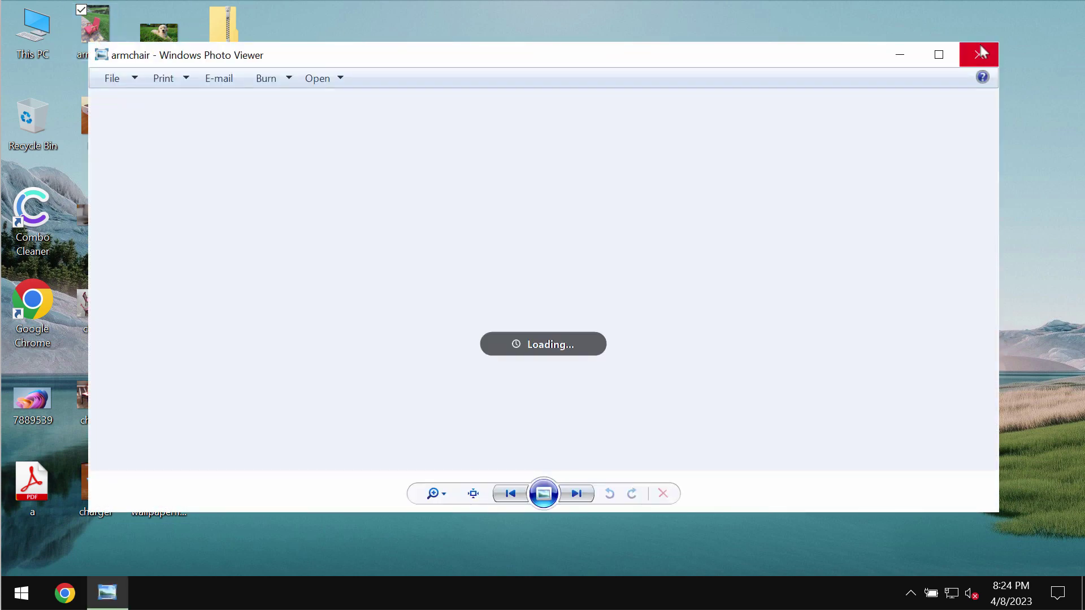
left_click(979, 55)
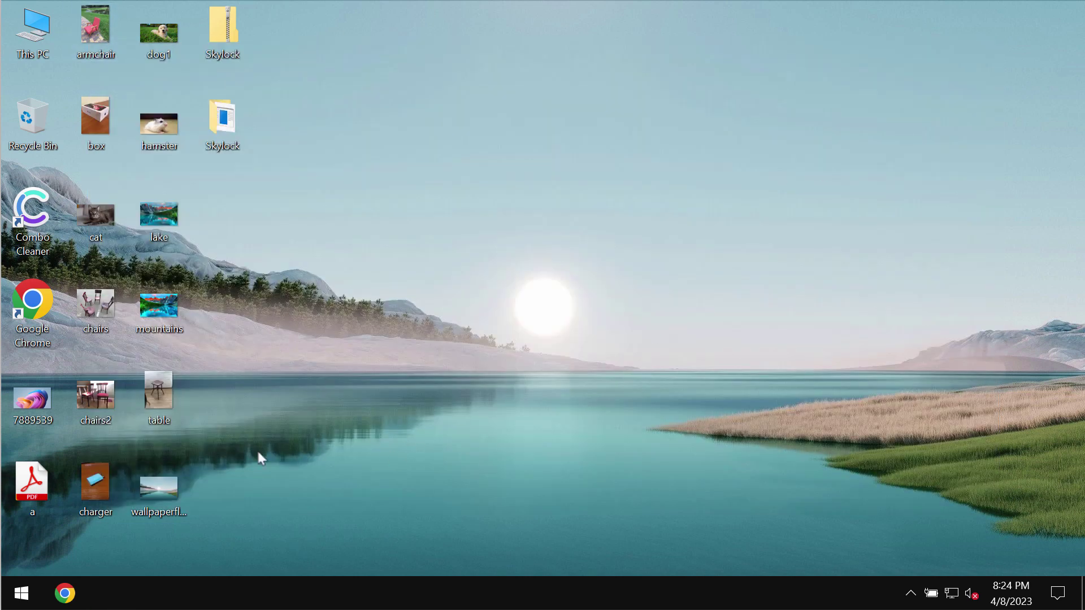
double_click(166, 392)
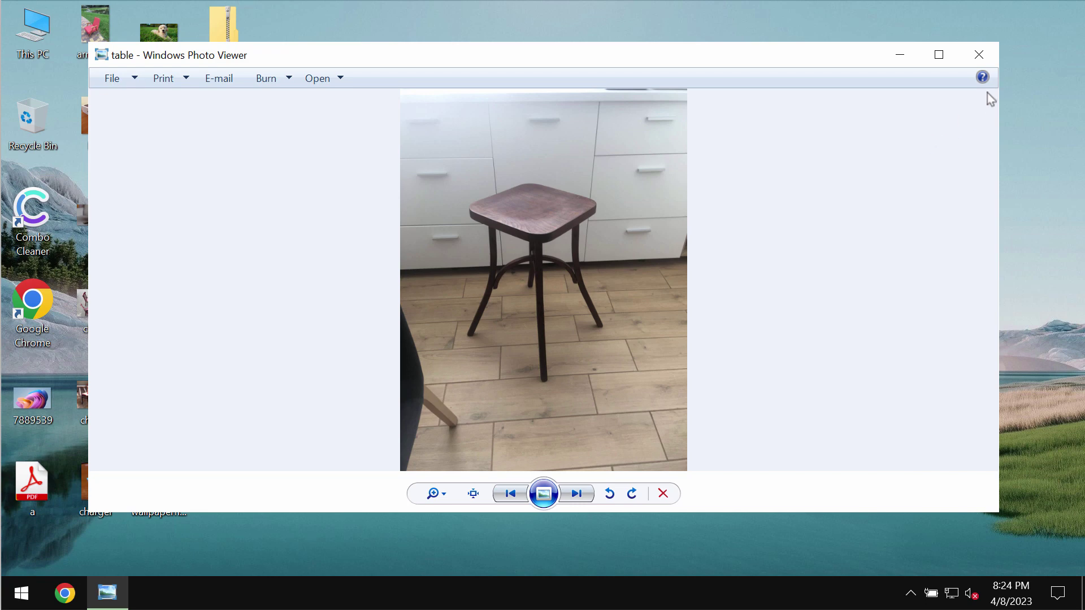
left_click(979, 54)
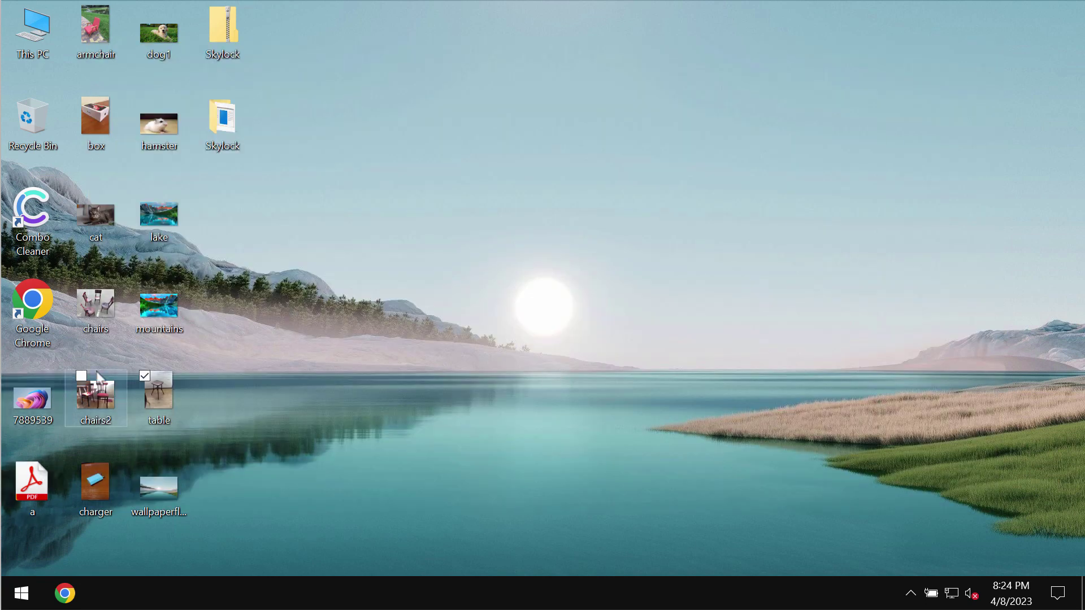
double_click(109, 305)
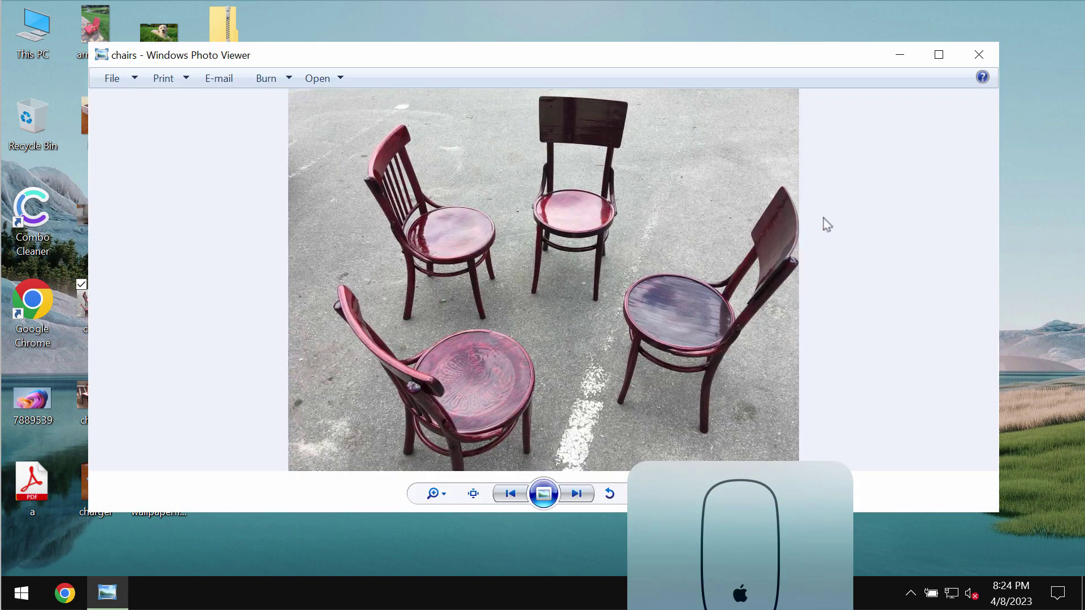
left_click(980, 54)
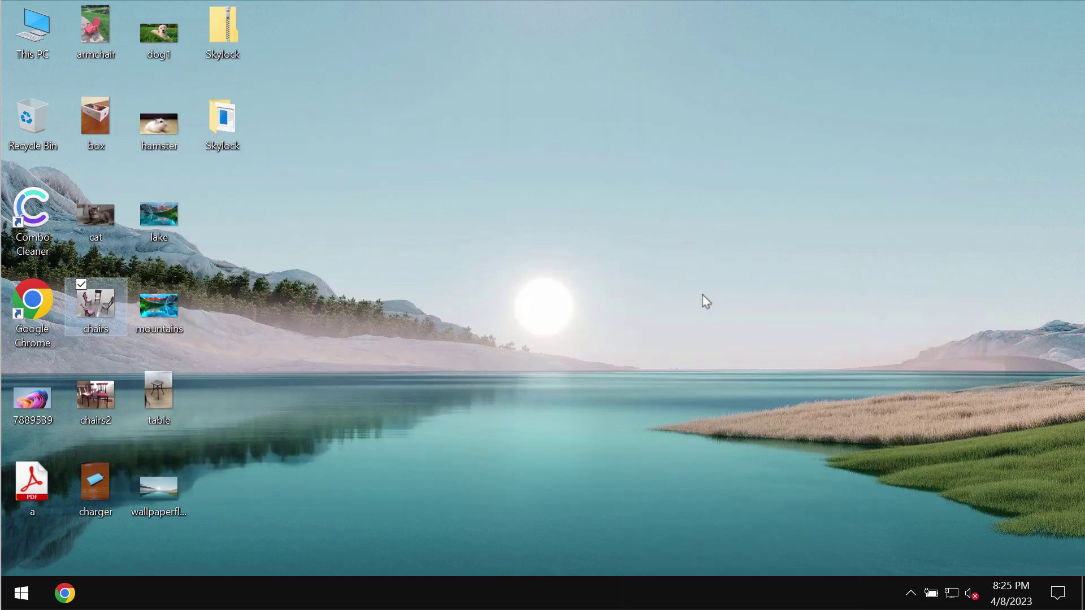
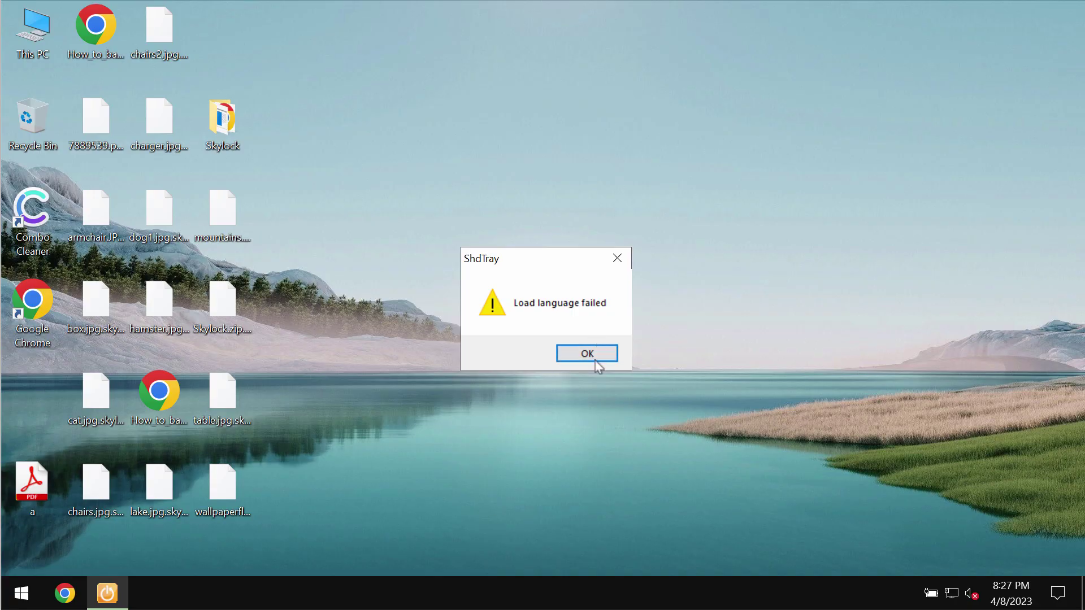
Try opening the encrypted mountains.jpg.skylock file on the desktop, dismissing the language and cannot-open warnings.
left_click(595, 360)
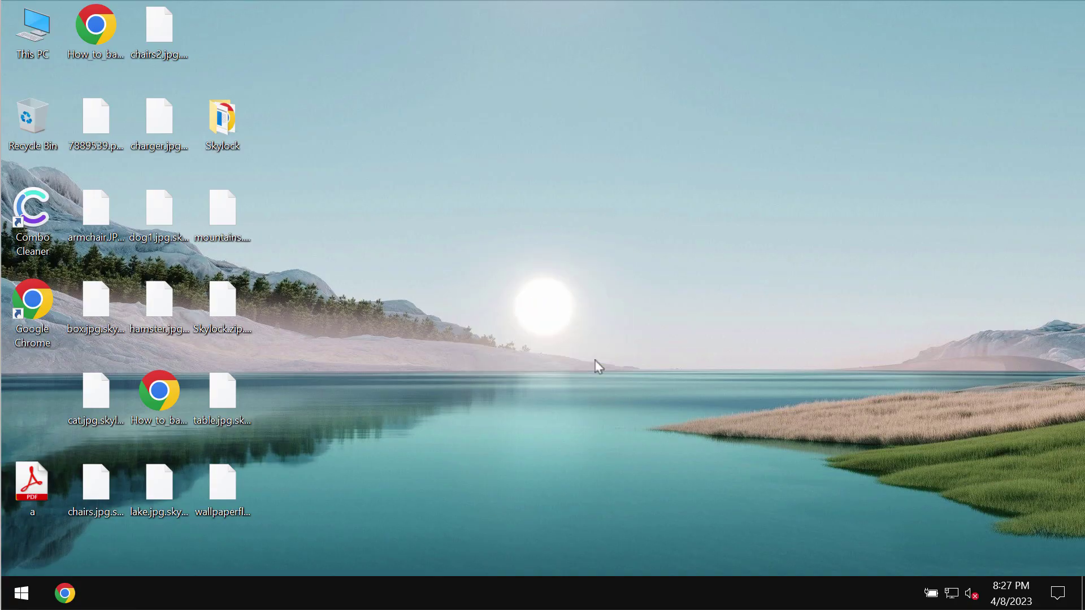
left_click(224, 206)
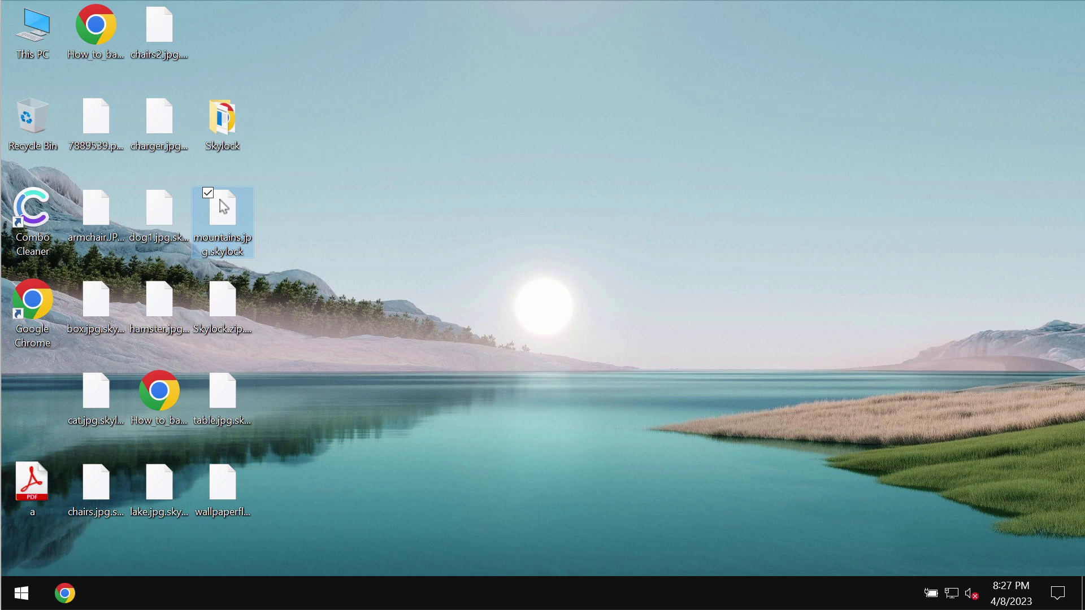
double_click(224, 207)
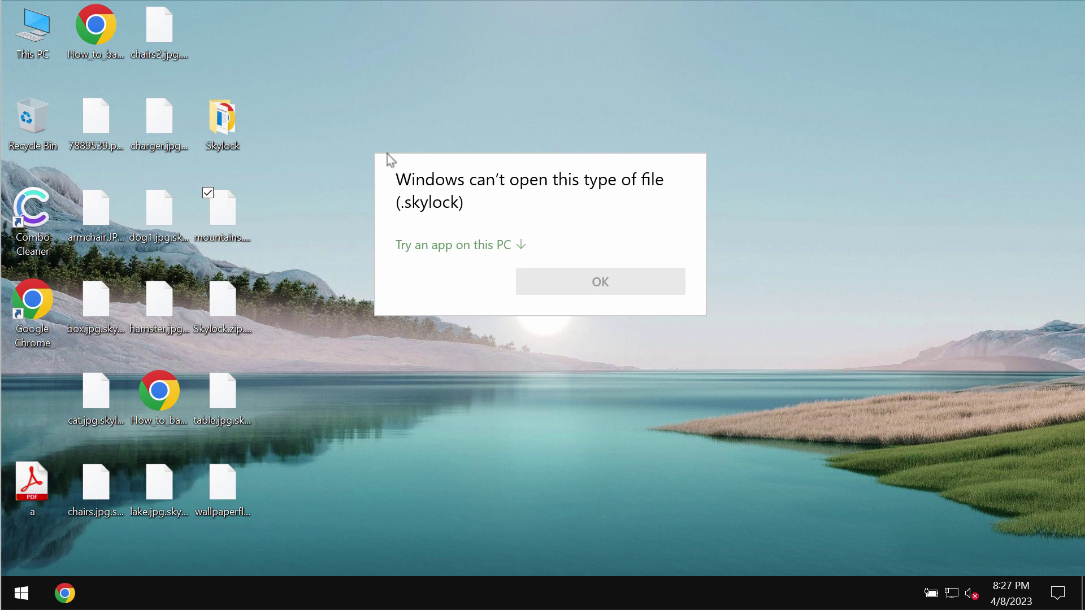
left_click(401, 90)
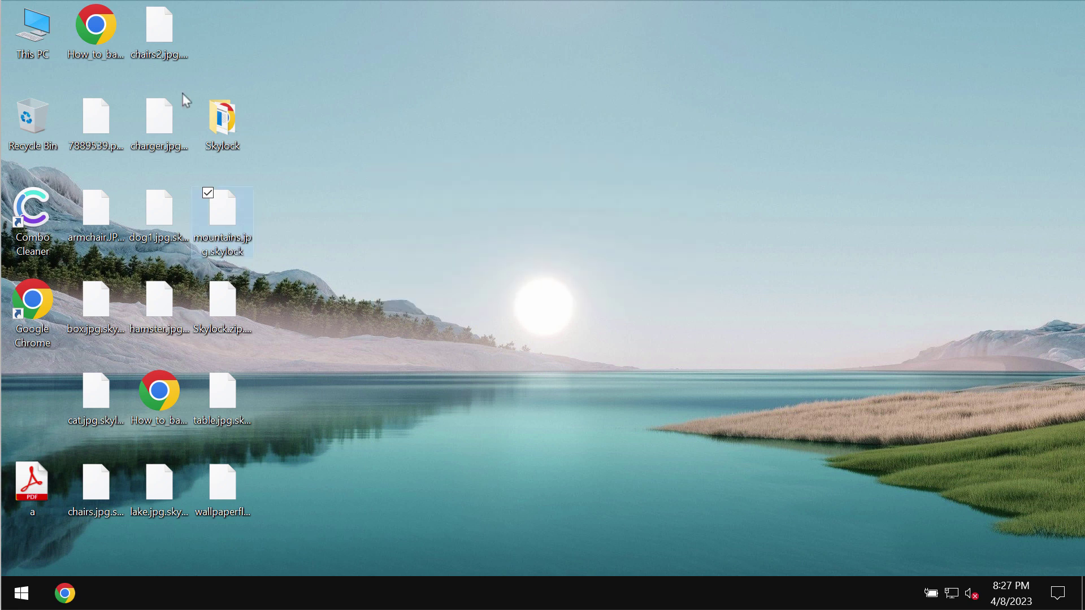
double_click(160, 406)
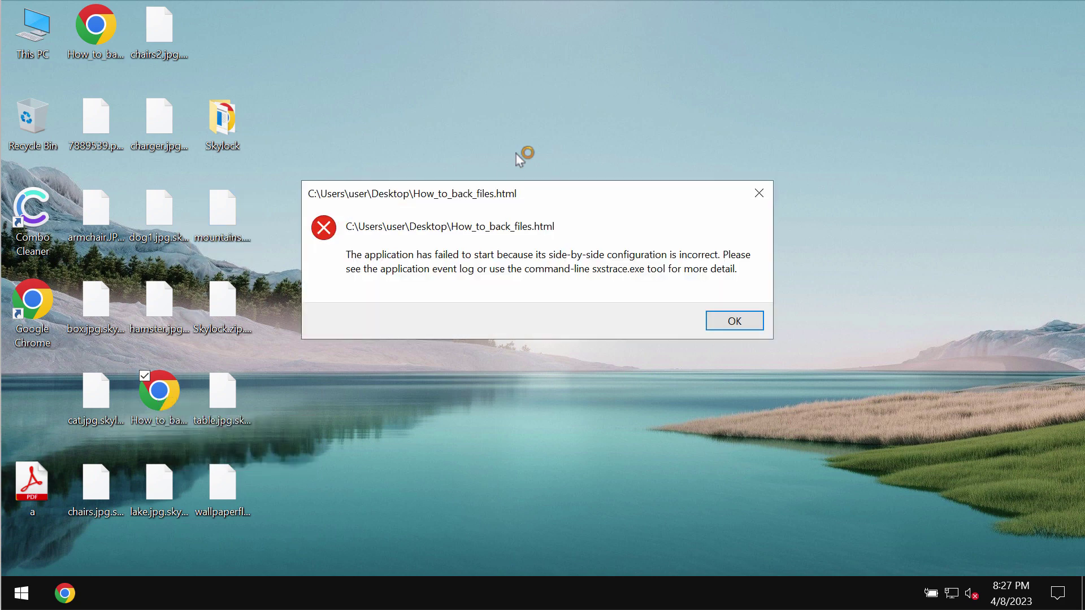
left_click(722, 316)
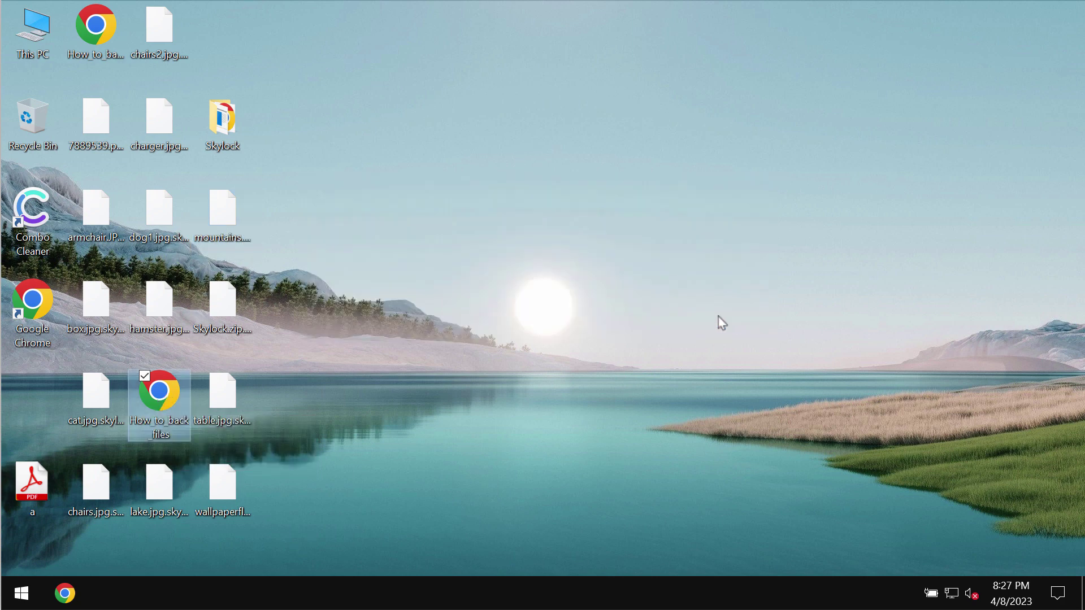
left_click(300, 457)
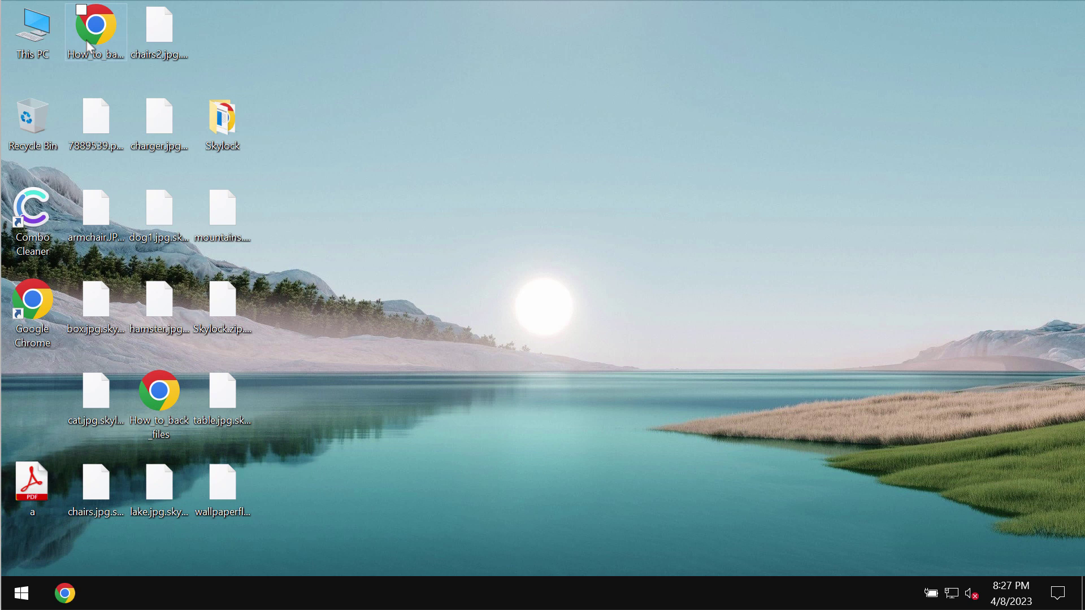
left_click(97, 26)
double_click(97, 25)
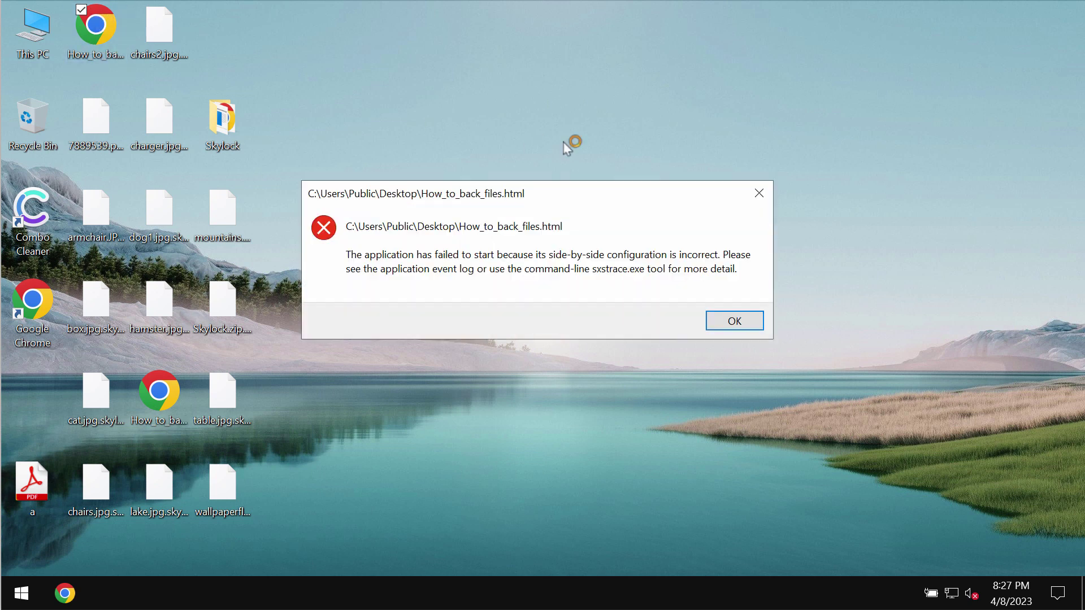
left_click(729, 321)
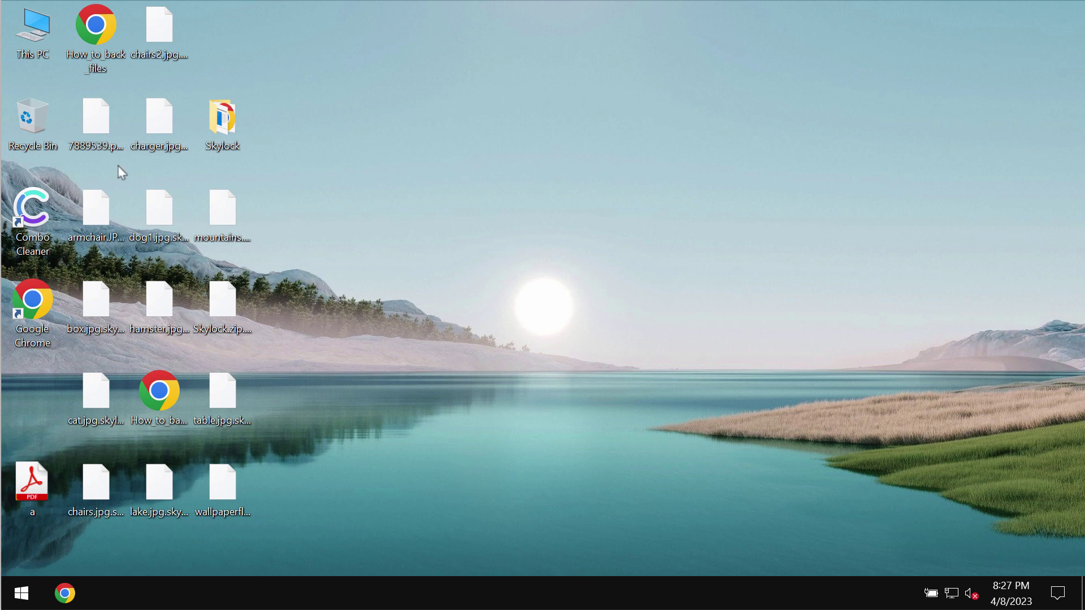
left_click(43, 46)
double_click(43, 46)
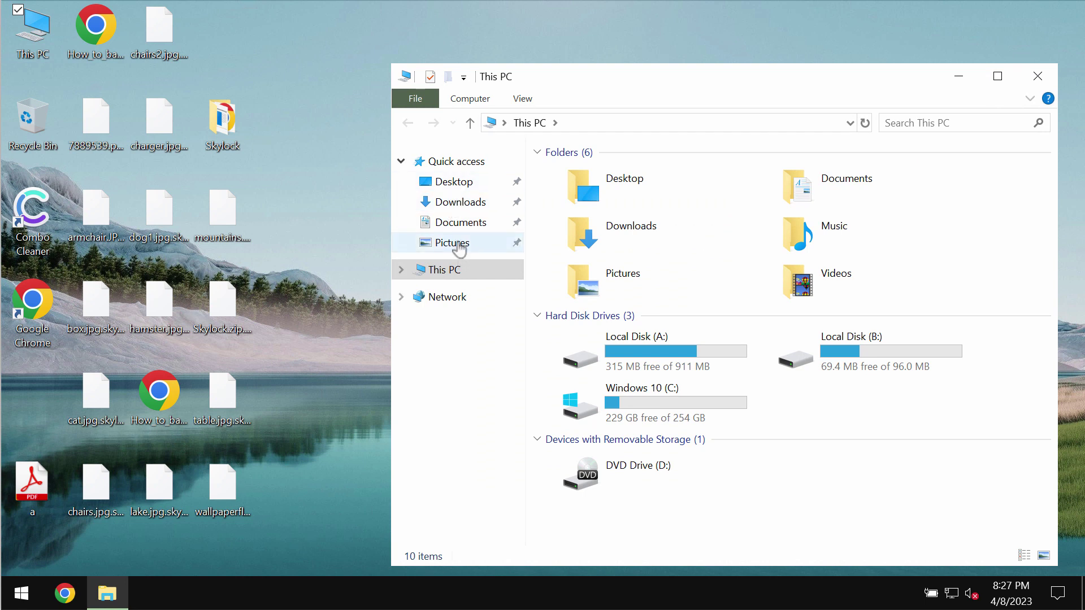
left_click(456, 242)
double_click(604, 195)
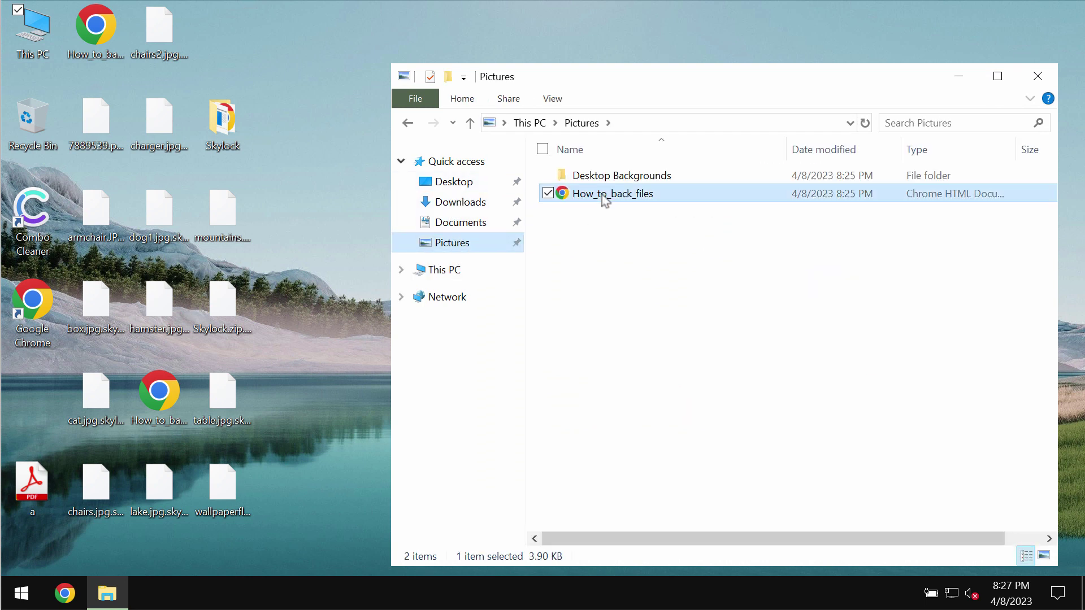
left_click(733, 321)
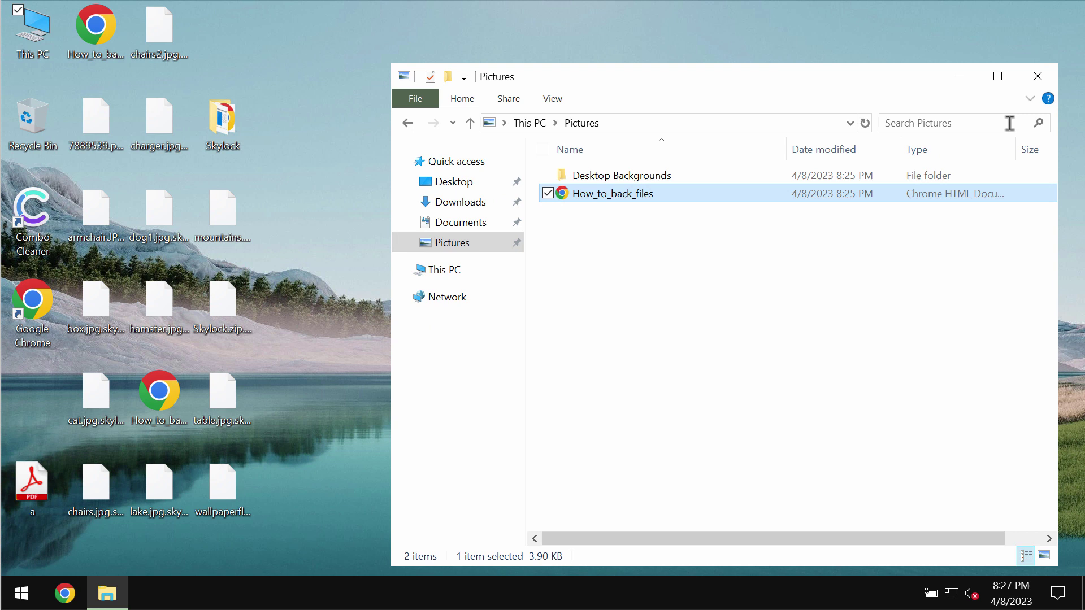
left_click(1037, 76)
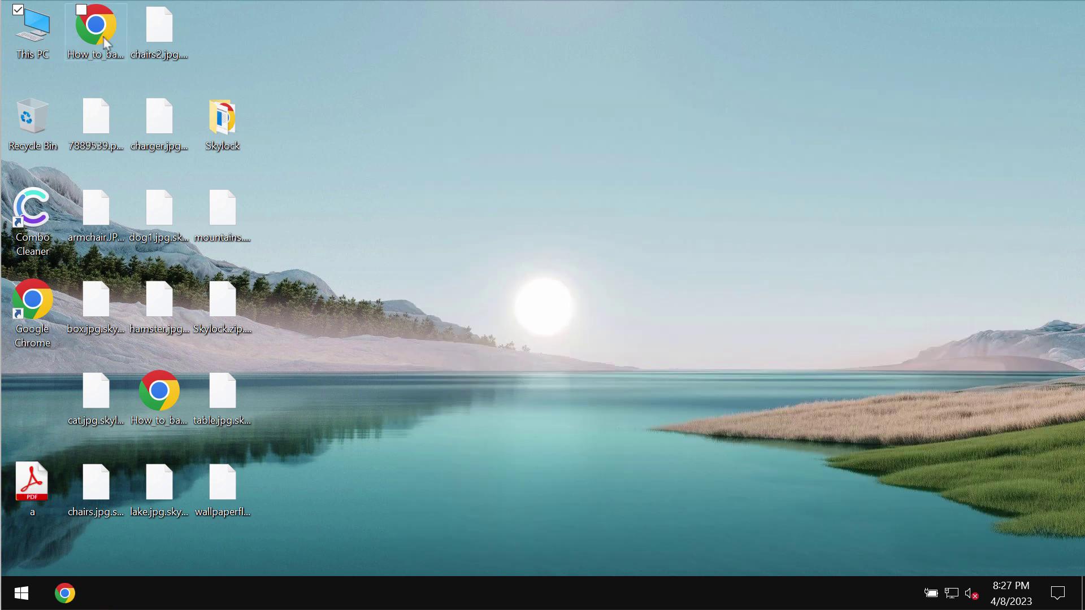
left_click(68, 600)
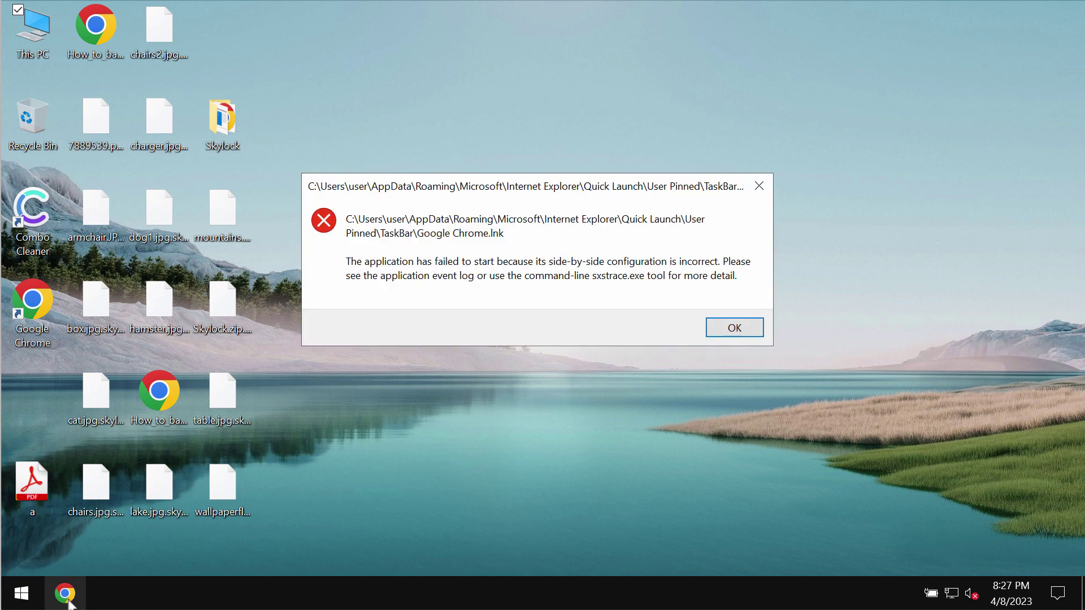
left_click(725, 333)
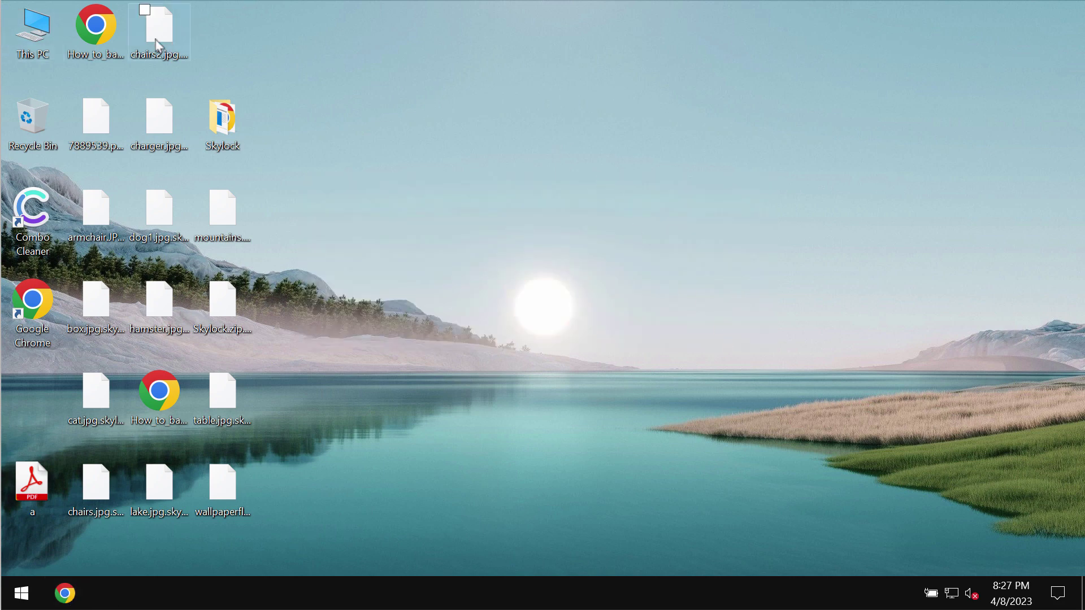
Open the How_to_back_files.html ransom note with Internet Explorer.
right_click(117, 41)
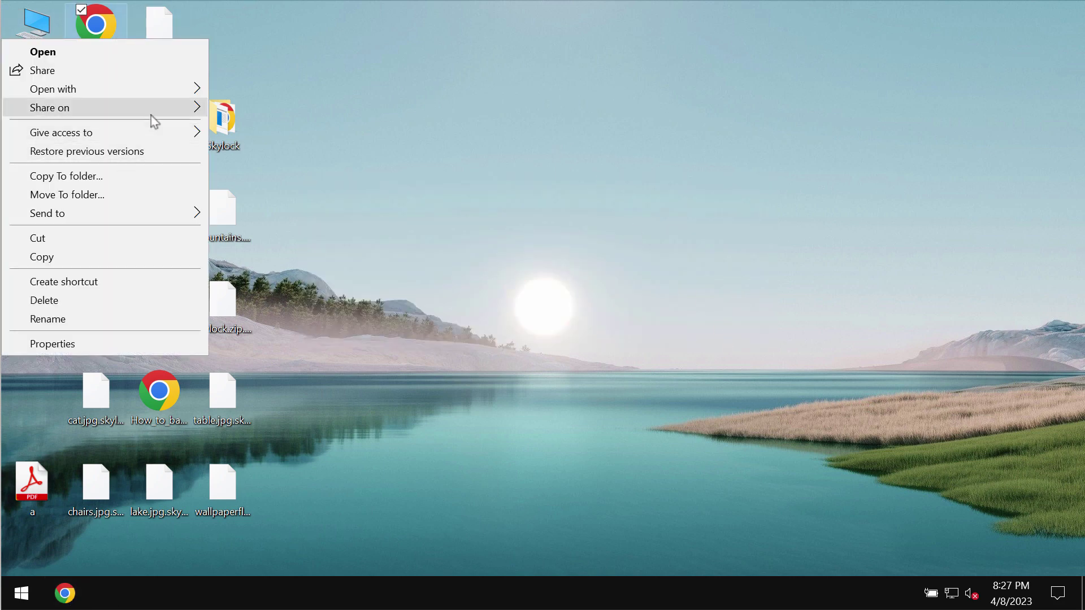
mouse_move(159, 92)
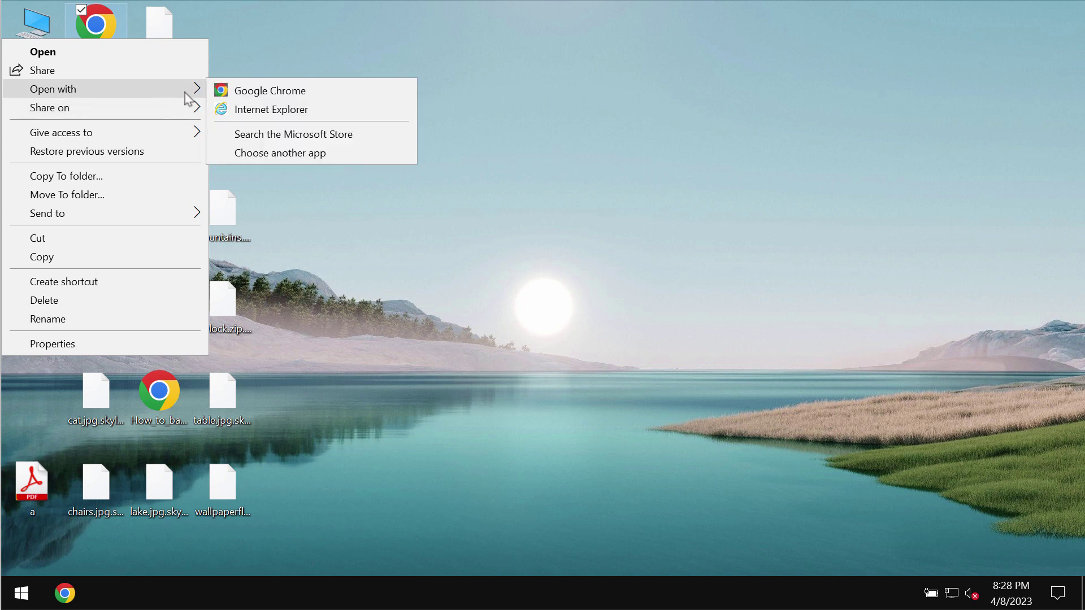
left_click(243, 110)
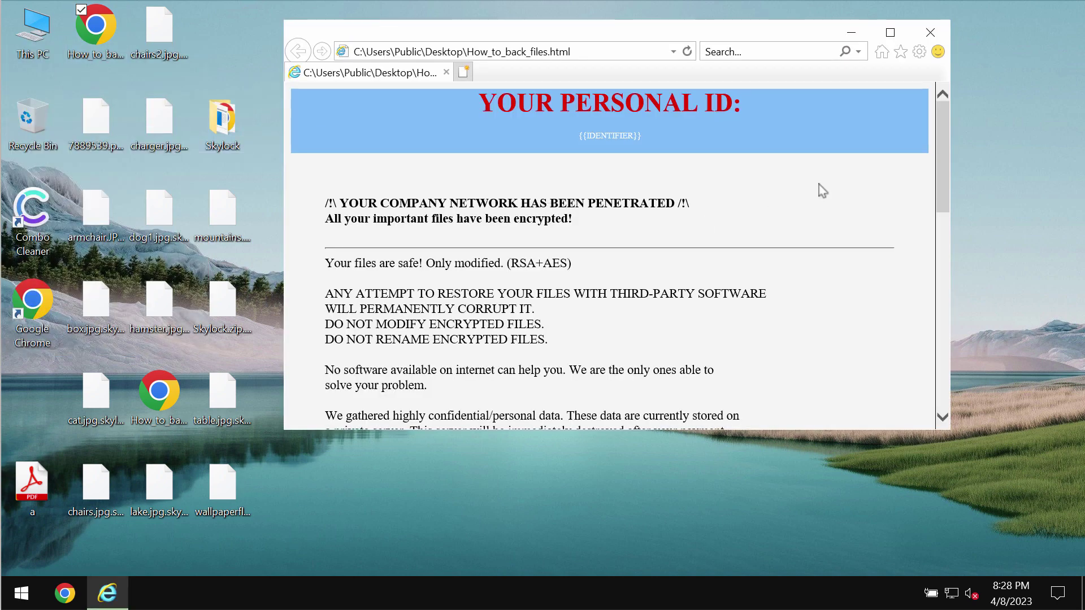
Maximize the ransom note window, scroll through it, then minimize and restore it.
left_click(890, 33)
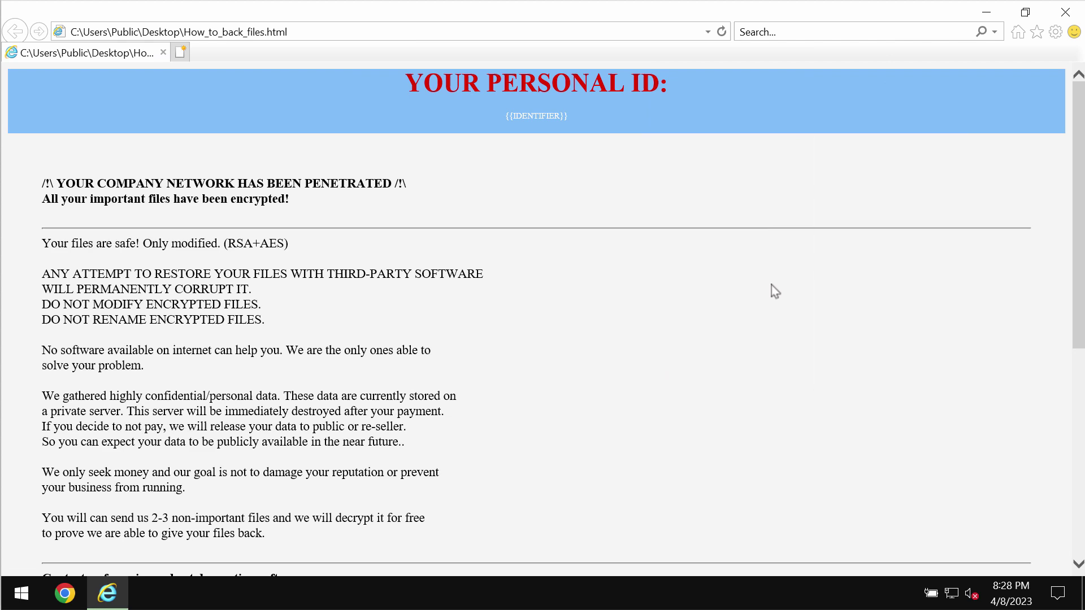
scroll(775, 291, "down", 7)
scroll(774, 284, "up", 7)
left_click(989, 10)
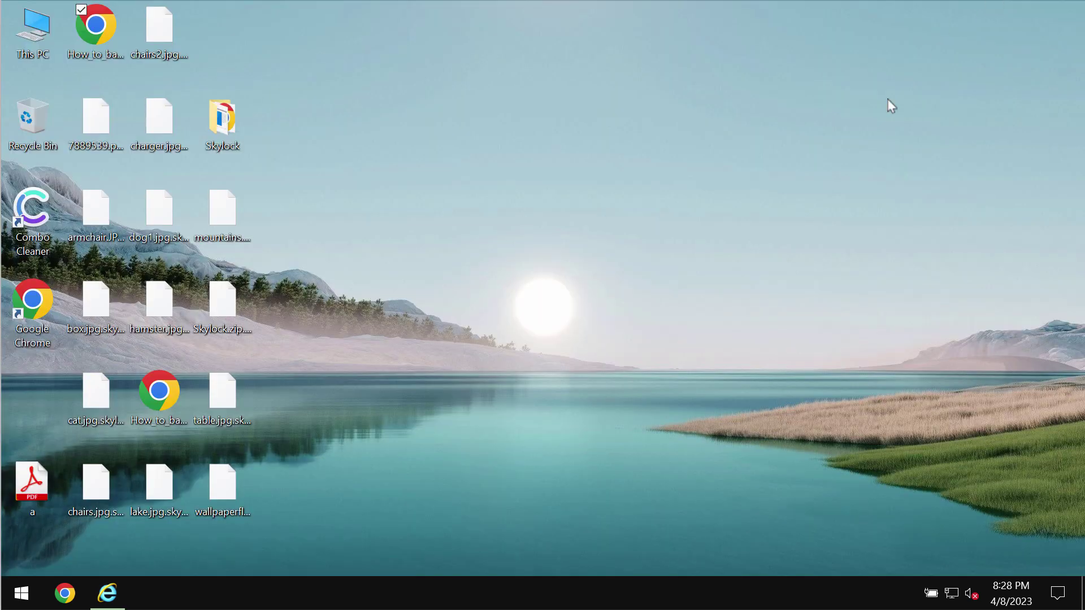
left_click(95, 606)
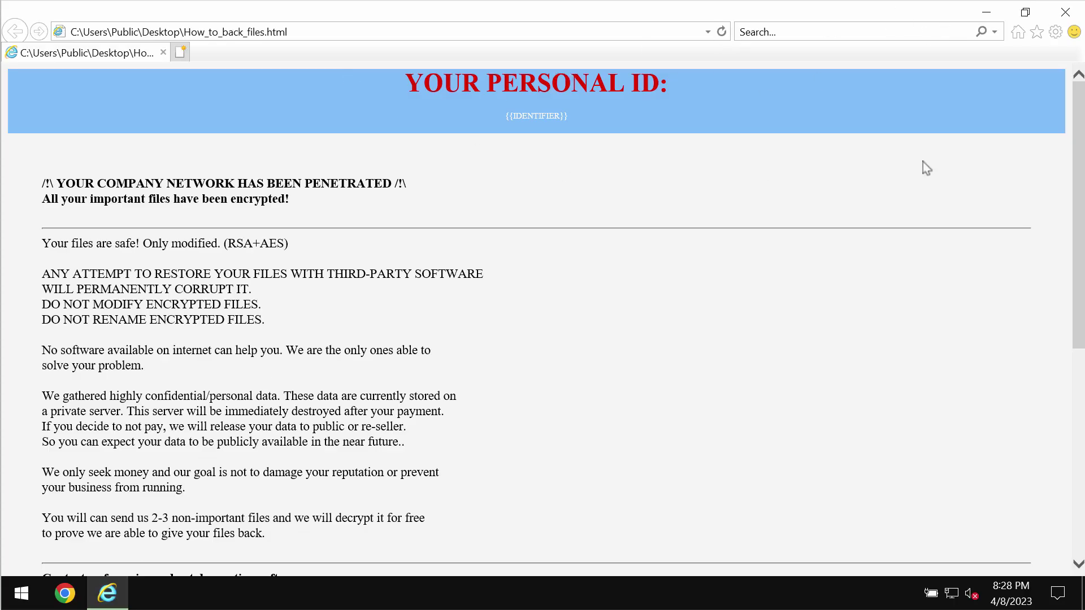
scroll(765, 343, "down", 10)
scroll(398, 175, "up", 10)
Load combocleaner.com in Internet Explorer, then minimize the browser.
left_click(232, 29)
type("co")
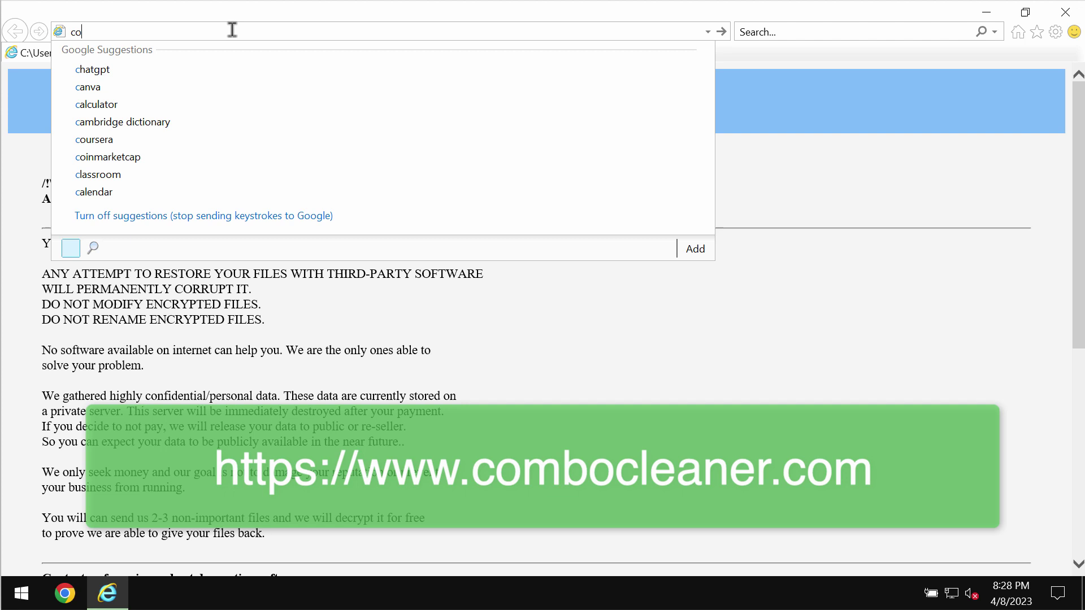
type("mbocleaner.com")
key("Return")
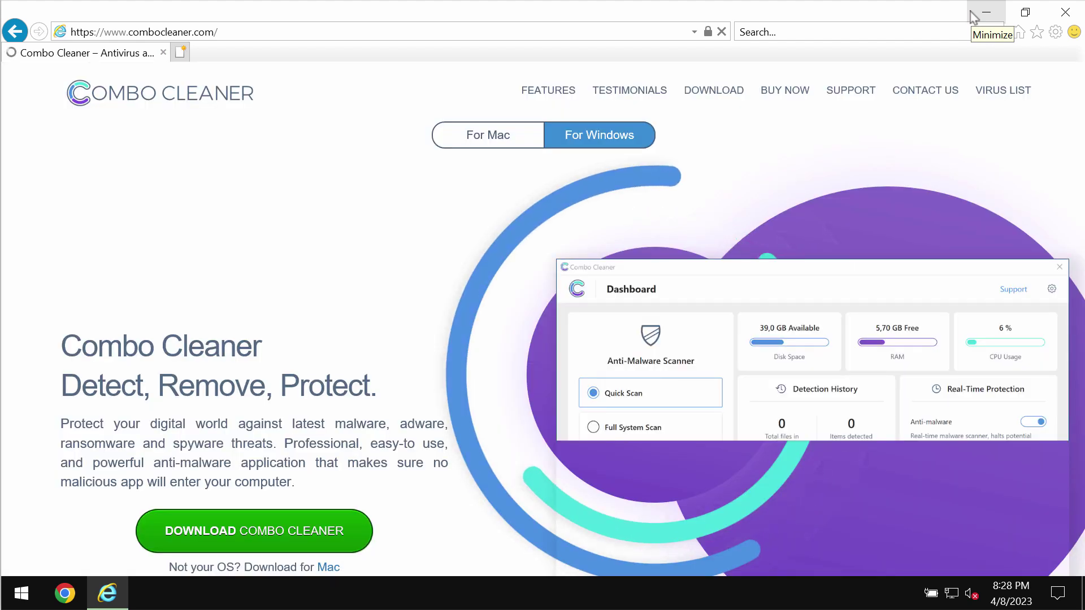
left_click(985, 12)
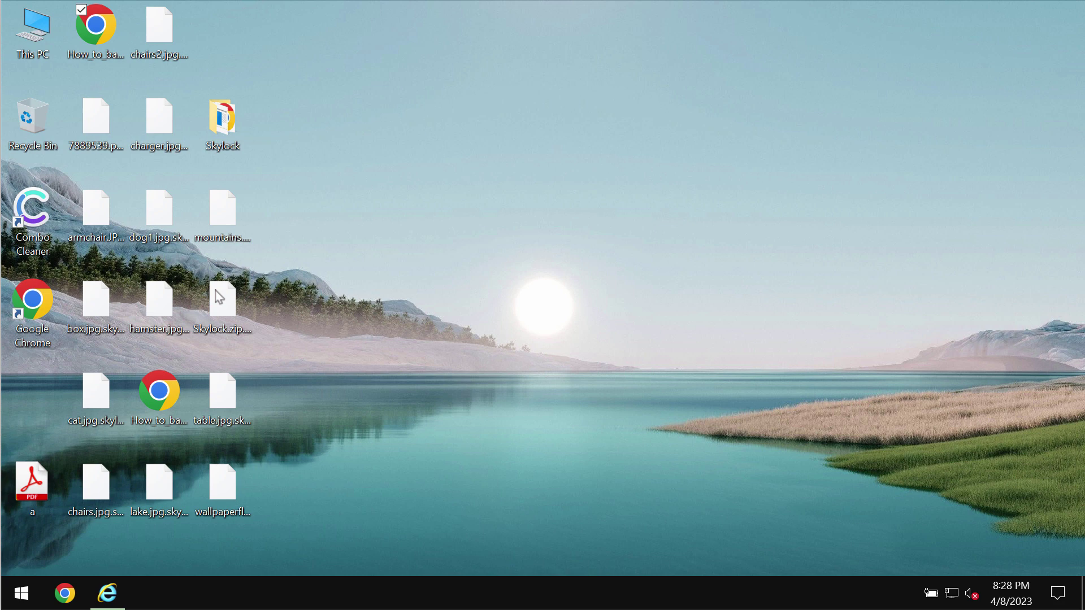
Launch Combo Cleaner from its desktop icon and start a Quick Scan, returning to its progress view.
double_click(32, 211)
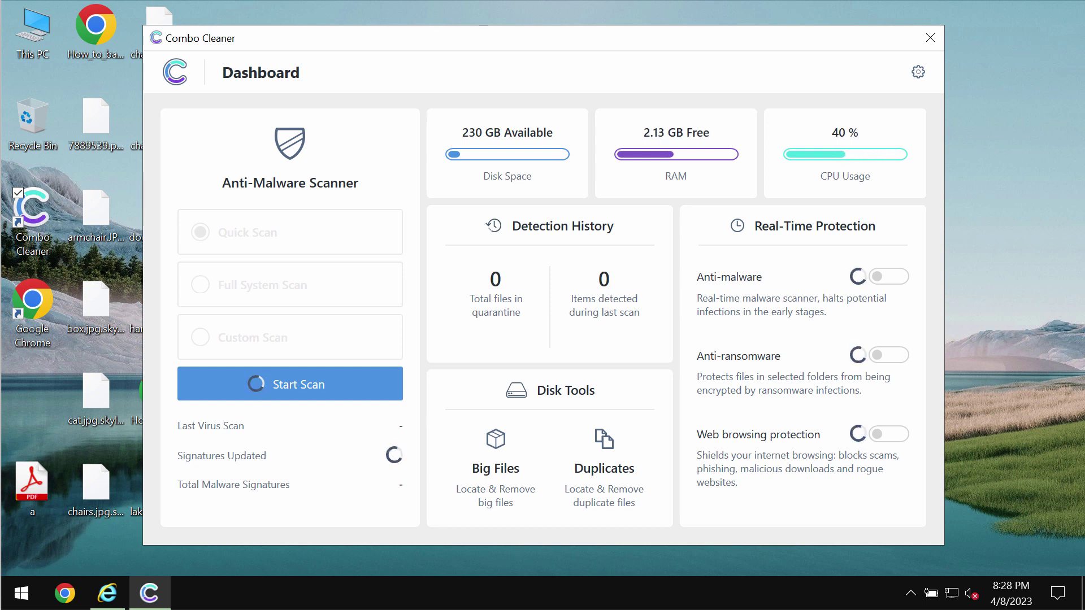
left_click(295, 397)
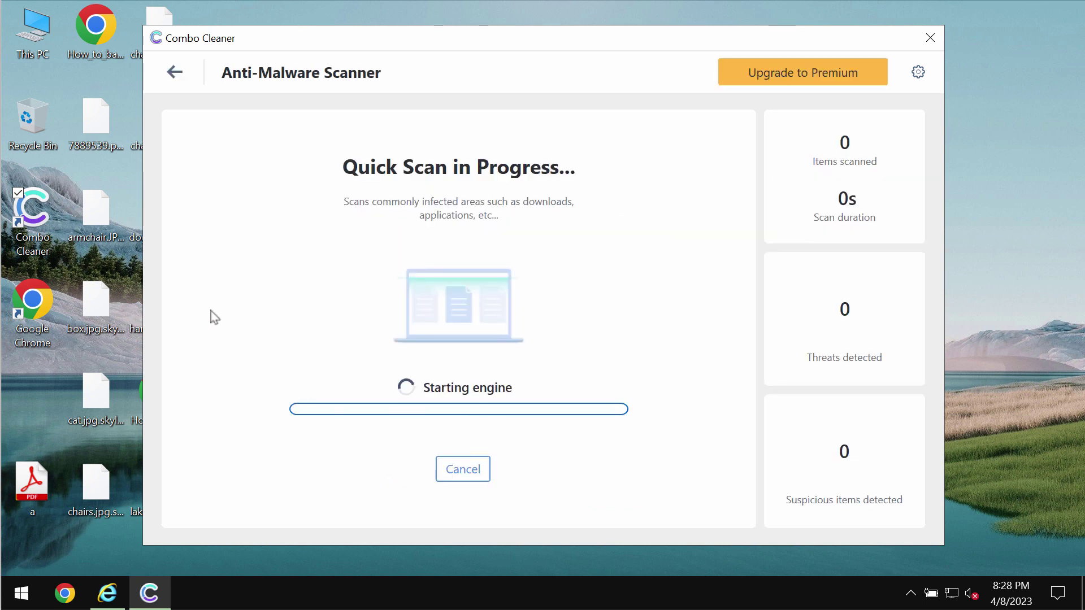
left_click(175, 71)
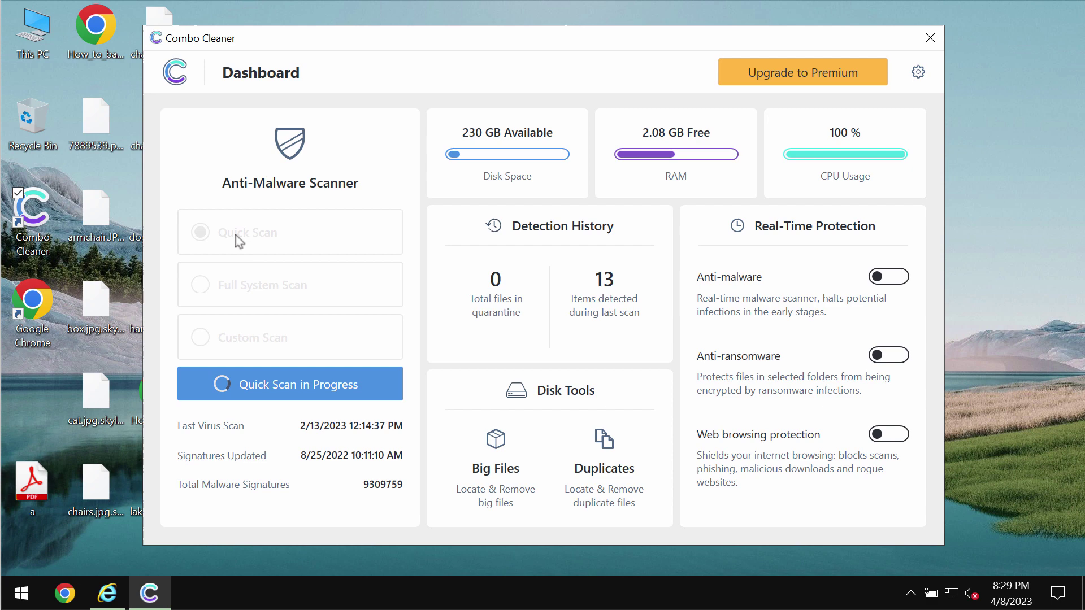
left_click(323, 395)
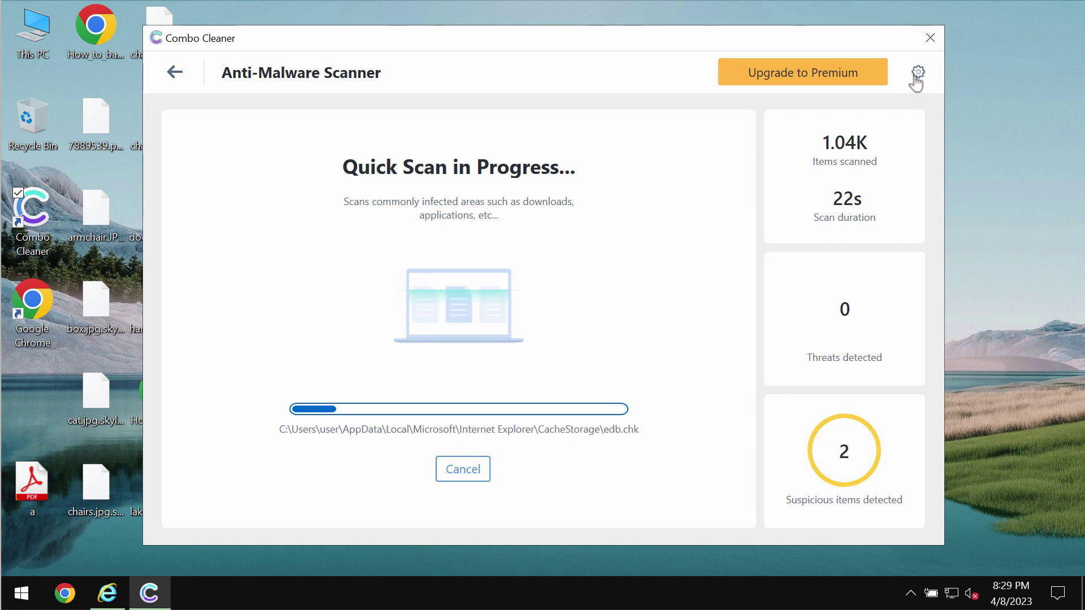
View the Anti-Ransomware settings, then return to the quick scan progress.
left_click(918, 72)
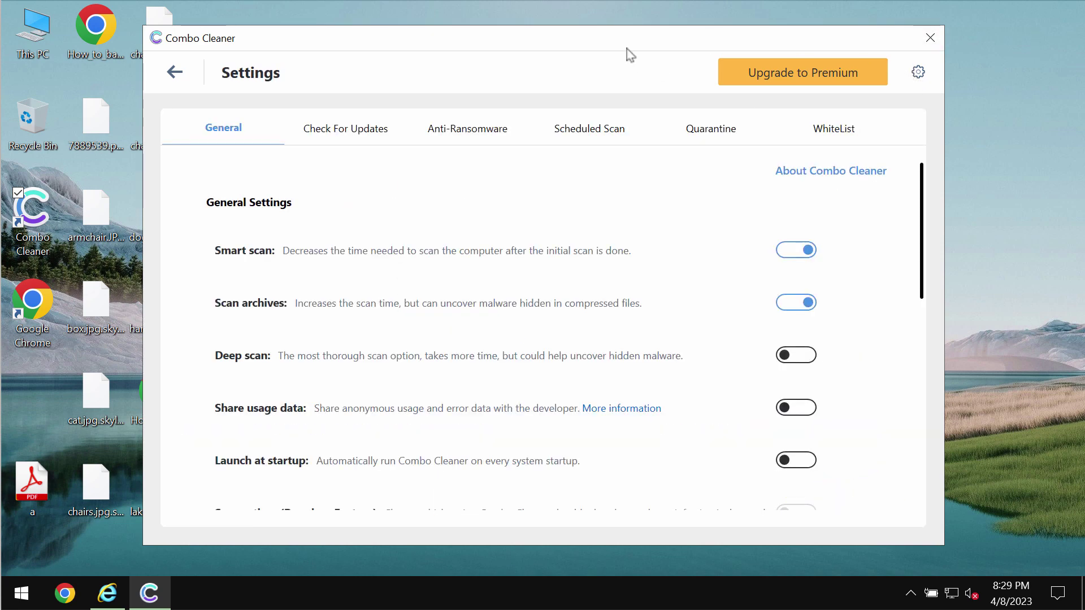
left_click(476, 144)
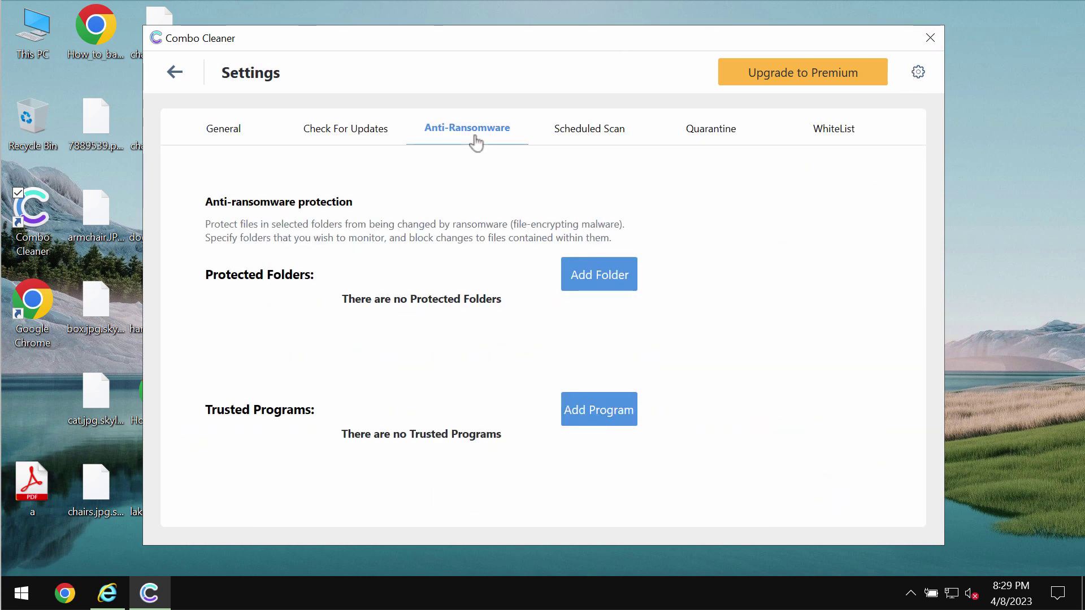
left_click(176, 83)
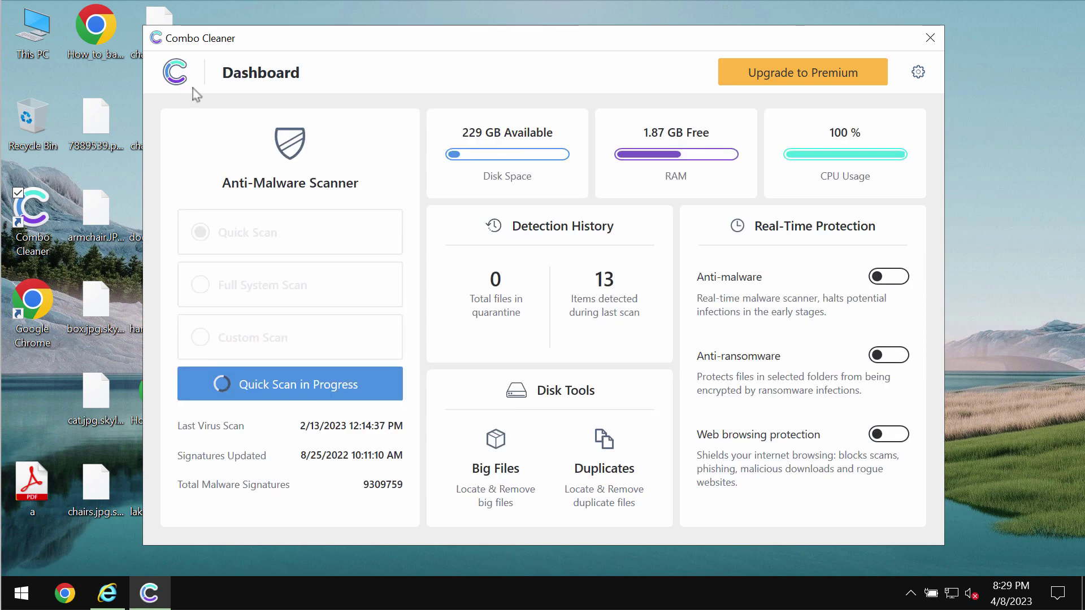
left_click(289, 389)
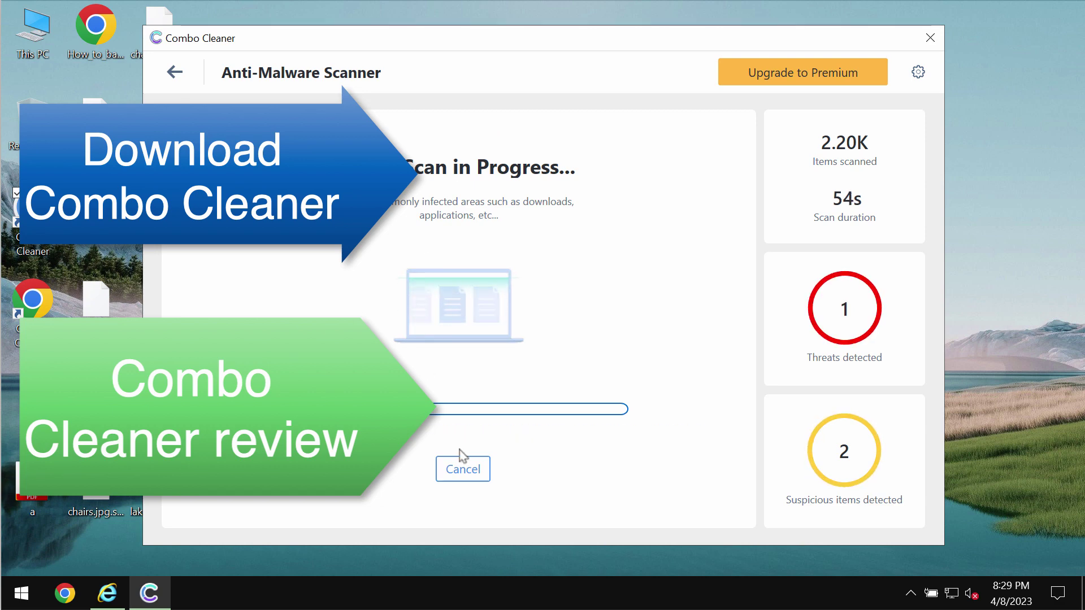
Cancel the running quick scan after it finds 2 threats and 2 suspicious items.
left_click(465, 473)
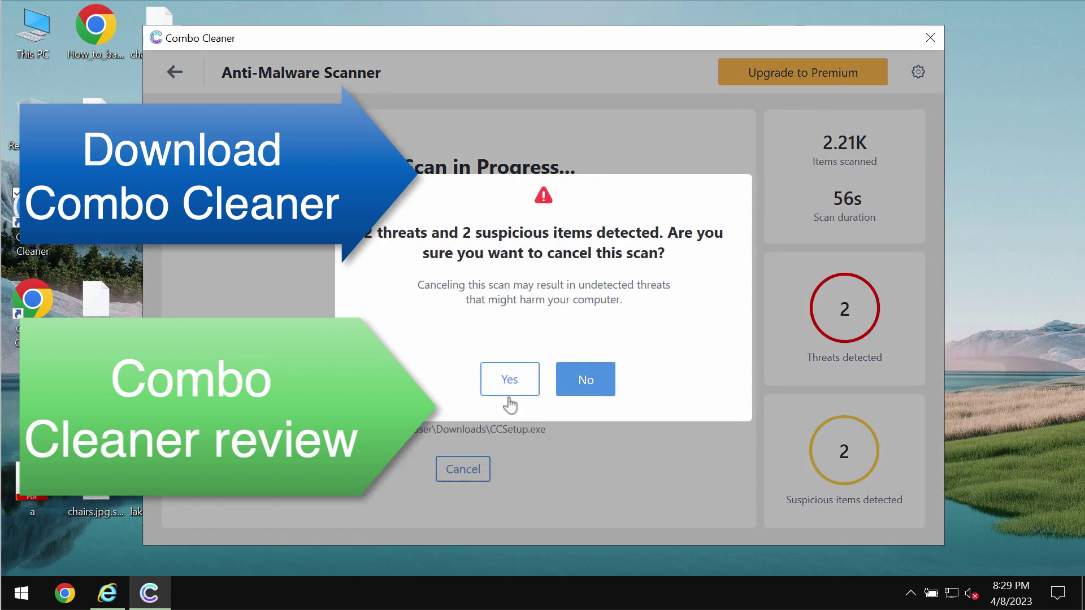
left_click(506, 378)
left_click(799, 79)
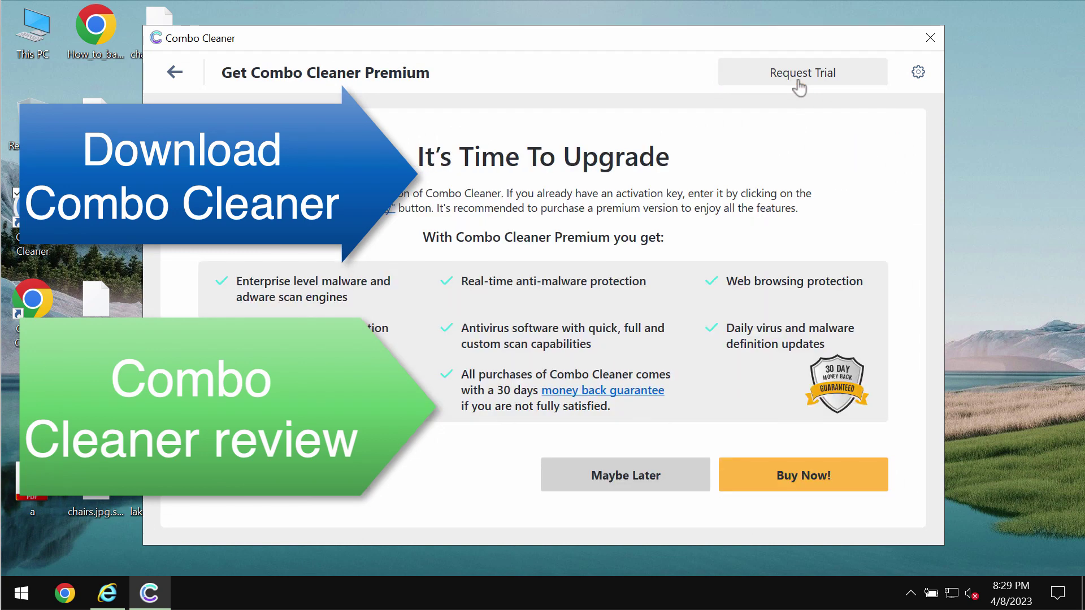